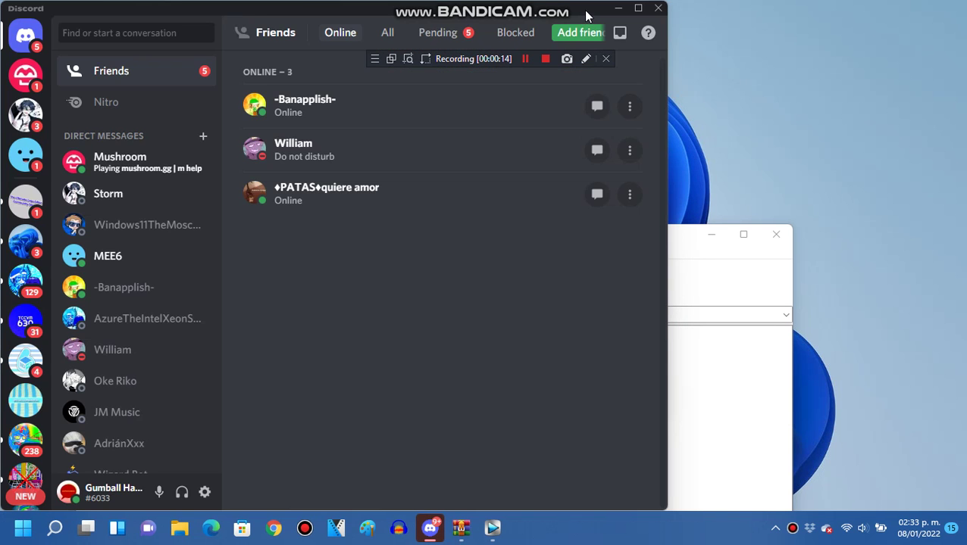
Move the Discord window out of the way and try to install the required Microsoft .NET Framework 3.5 SP1 component from the Vegas Pro 12.0 installer.
drag(579, 13, 549, 446)
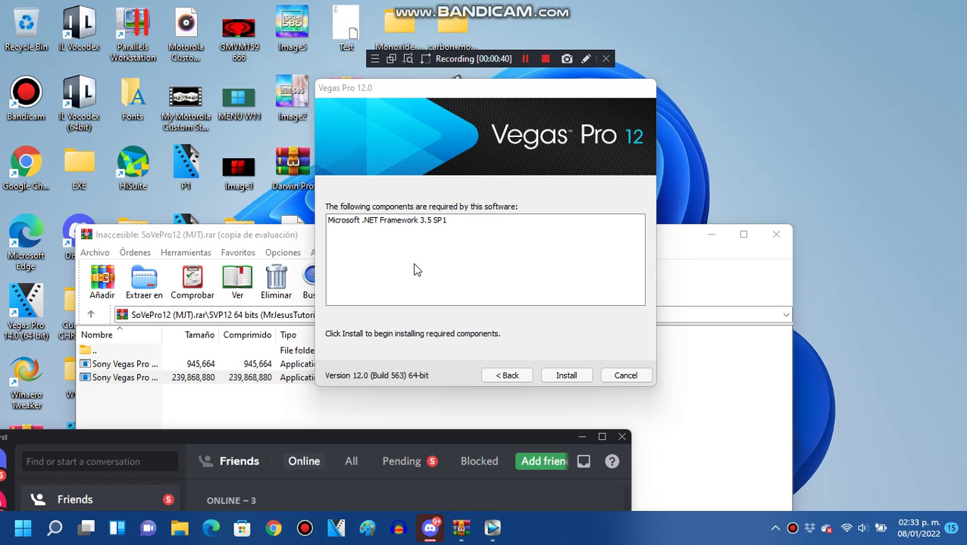
click(565, 377)
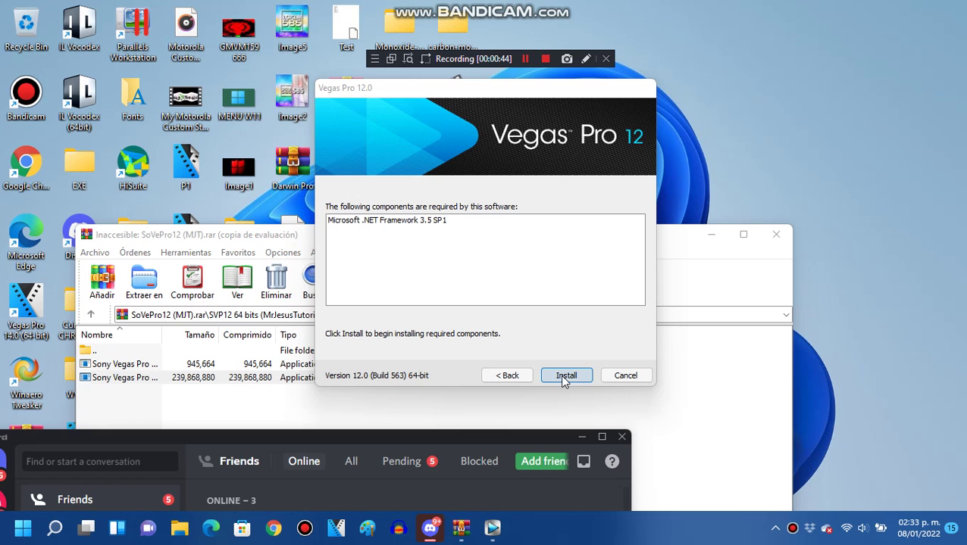
click(564, 377)
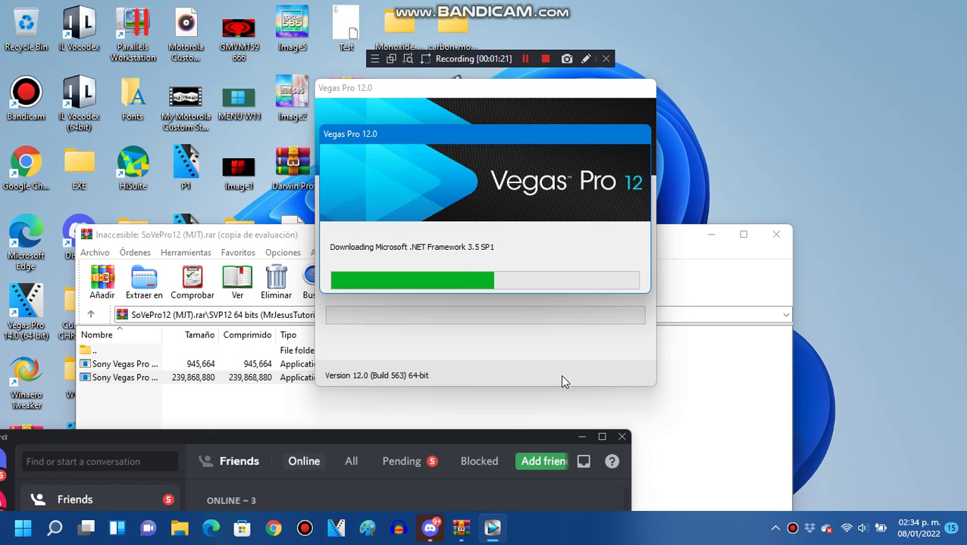
Open the Windows Features list from the Programs section of Control Panel, dismissing the Vegas Pro installer's download error.
click(25, 532)
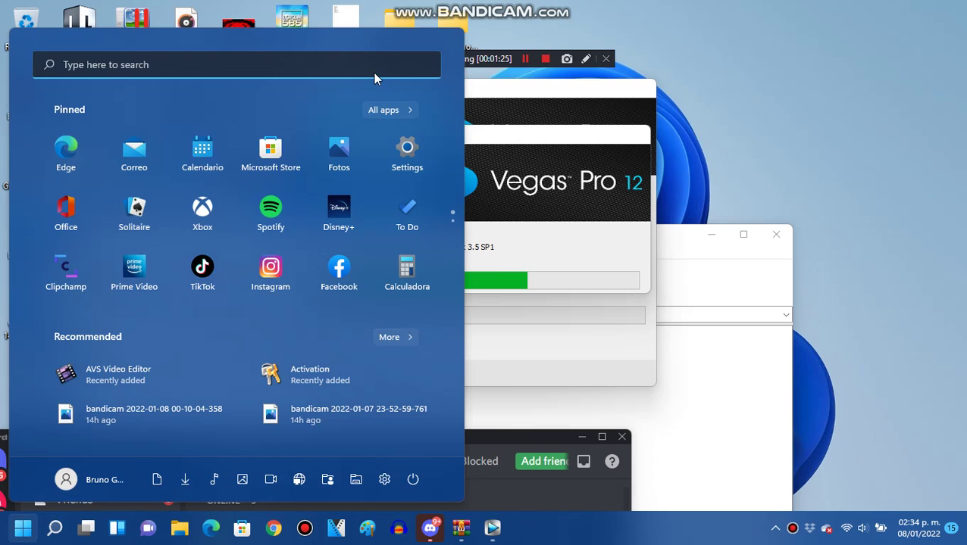
key(Escape)
key(super+s)
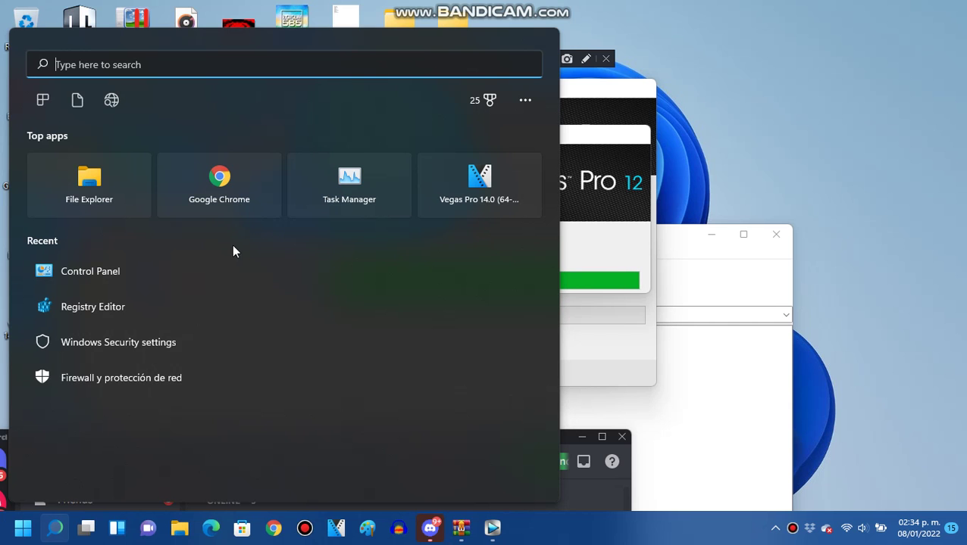
click(212, 278)
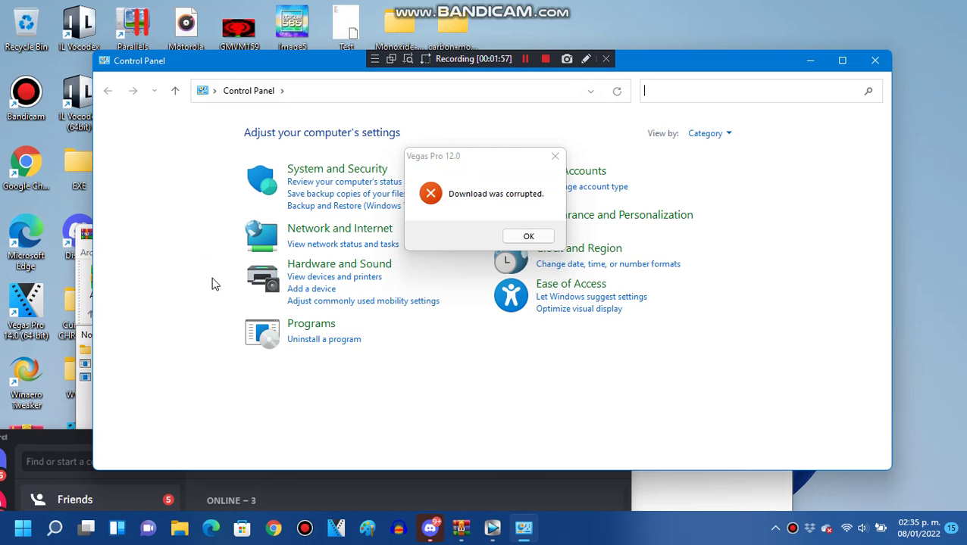
click(258, 338)
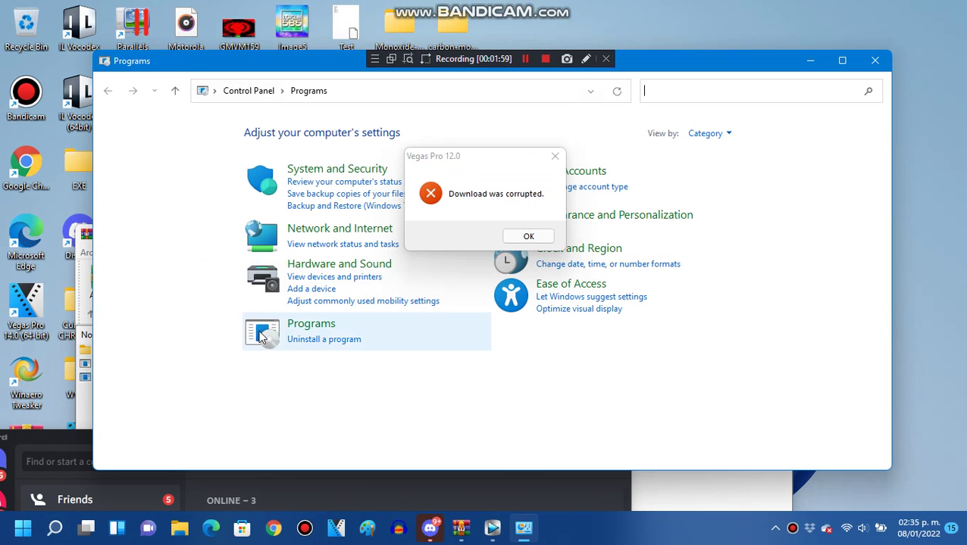
click(528, 238)
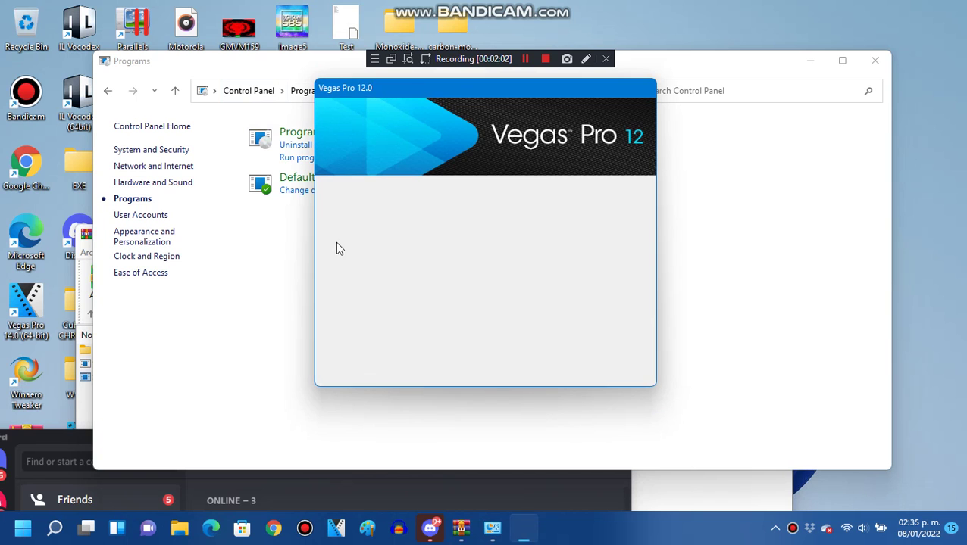
key(Return)
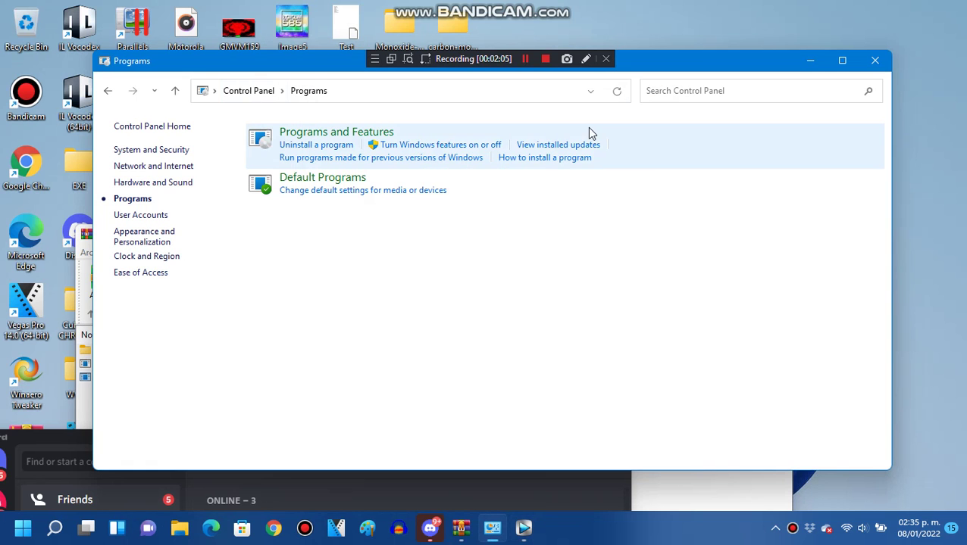
click(496, 146)
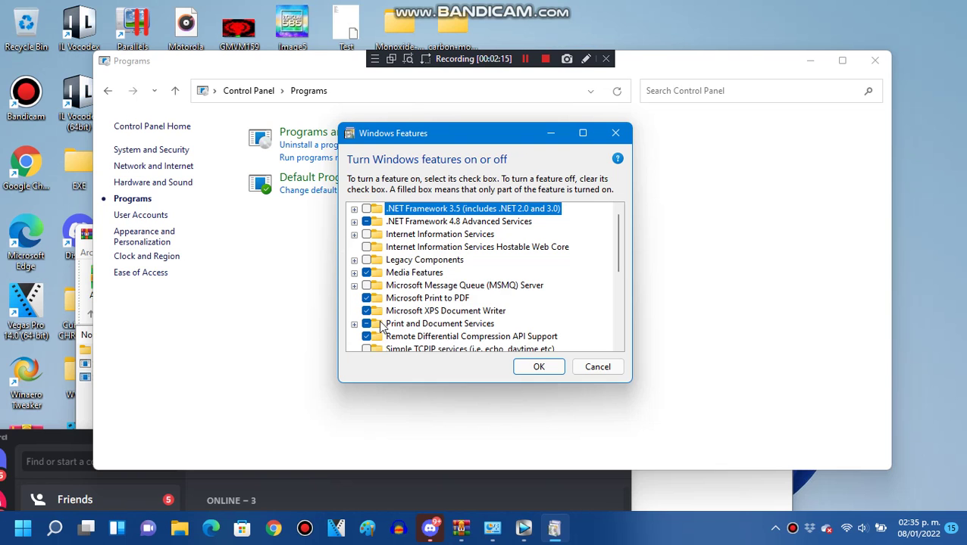
Enable .NET Framework 3.5 together with its Windows Communication Foundation HTTP and Non-HTTP Activation components.
click(366, 209)
click(355, 210)
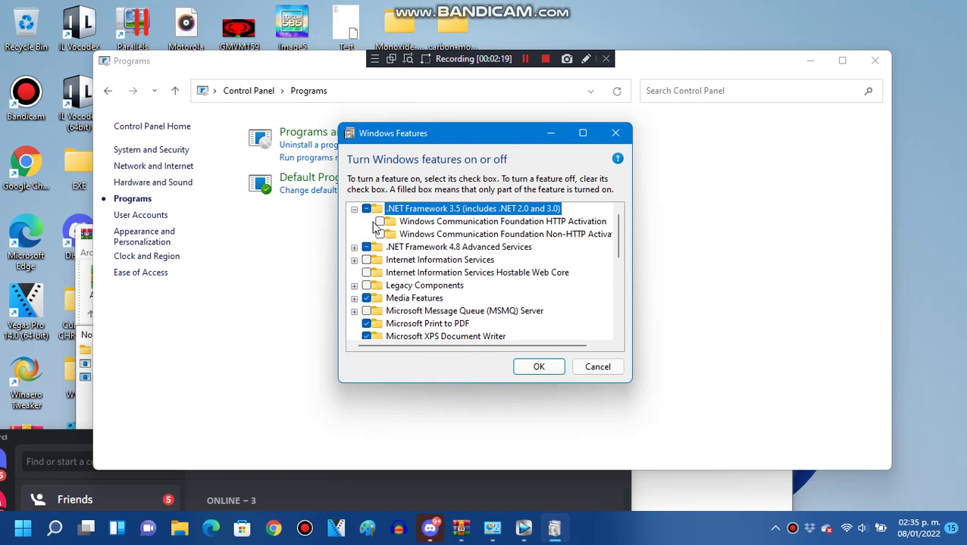
click(380, 221)
click(379, 234)
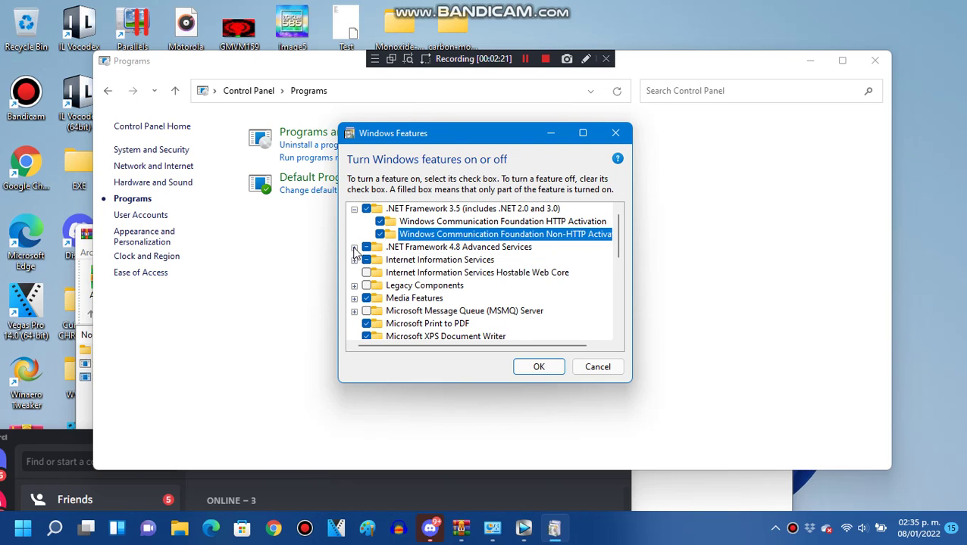
Enable HTTP, Message Queuing (MSMQ), Named Pipe and TCP Activation under .NET Framework 4.8 WCF Services and apply the feature changes.
click(353, 247)
click(369, 273)
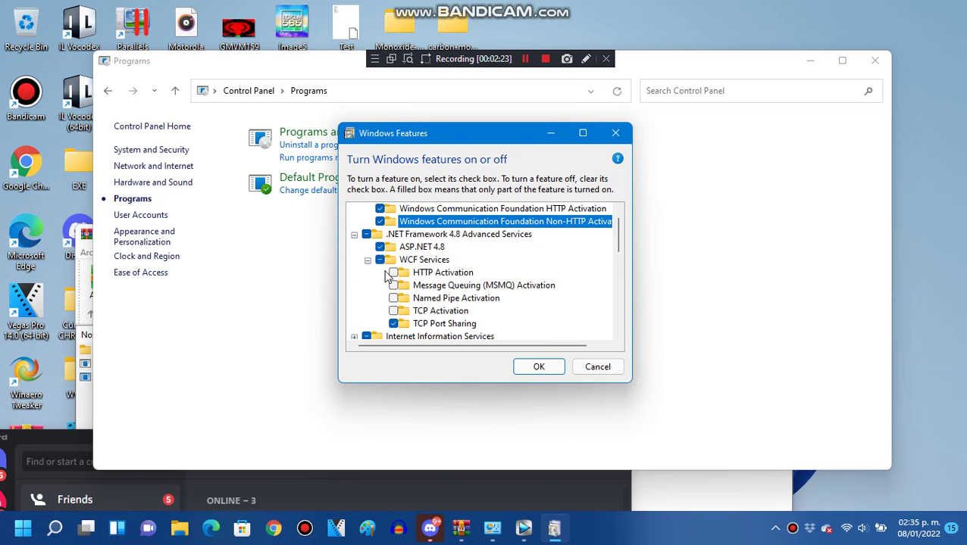
click(393, 272)
click(393, 286)
click(393, 297)
click(394, 311)
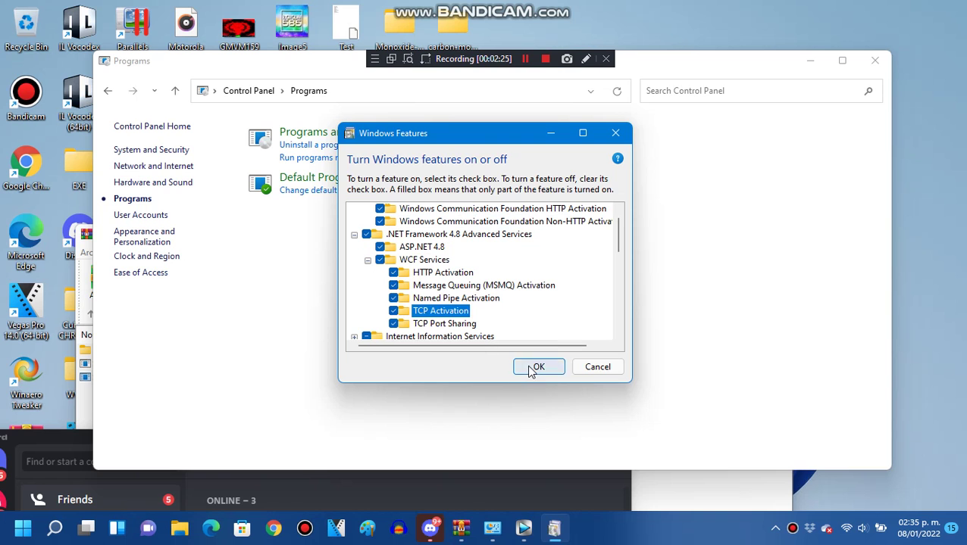
click(875, 61)
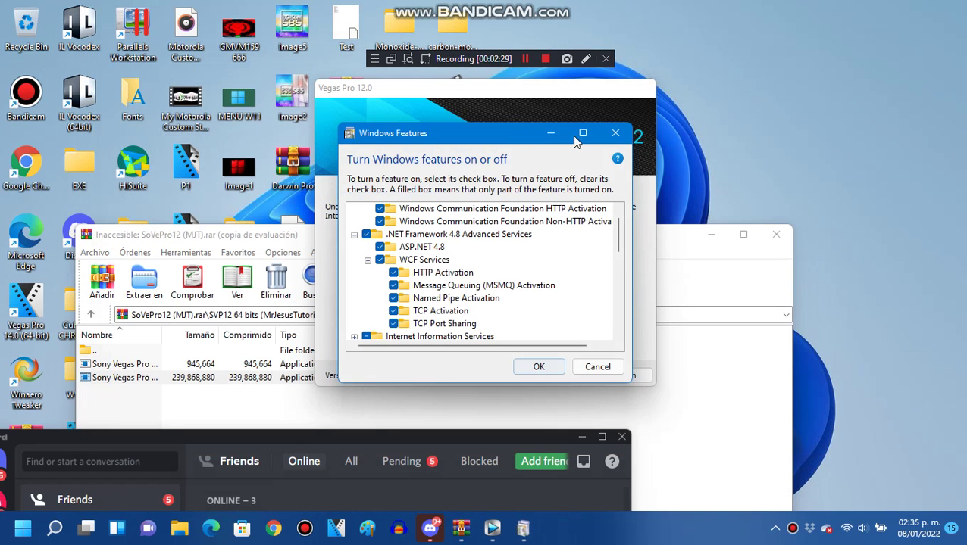
key(Return)
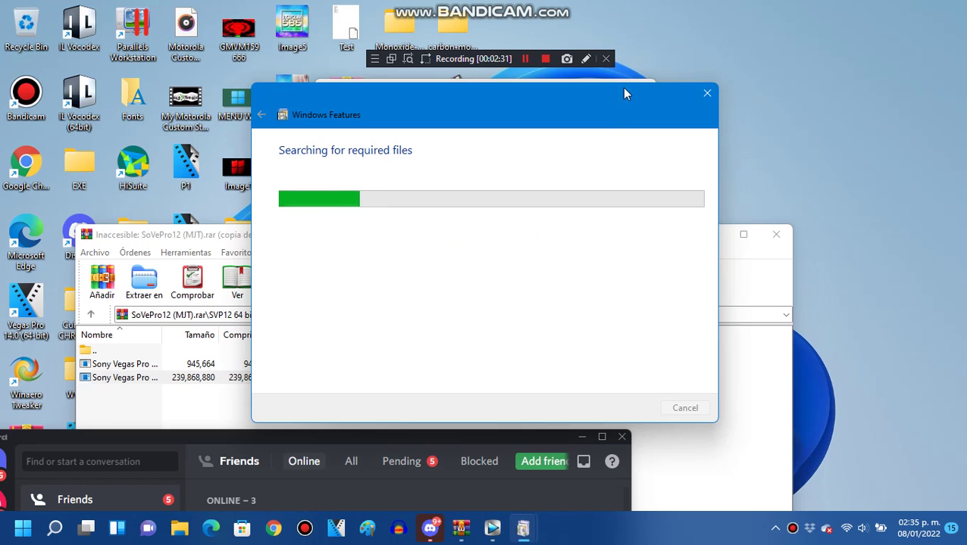
Move the Windows Features progress window aside and finish the halted Vegas Pro 12.0 installer.
drag(623, 88, 370, 64)
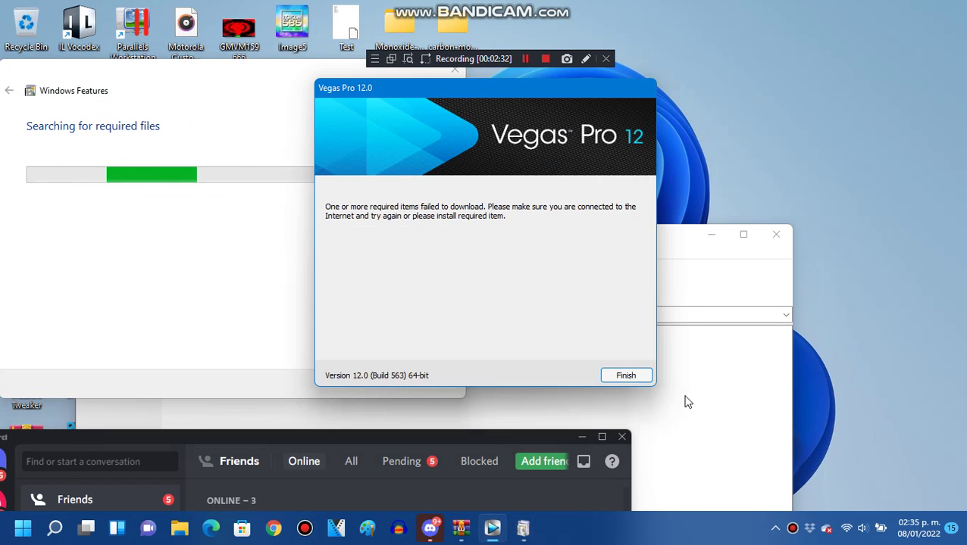
click(632, 375)
Try to extract the two Sony Vegas Pro applications from the SoVePro12 (MJT).rar archive to the desktop.
click(733, 261)
click(217, 382)
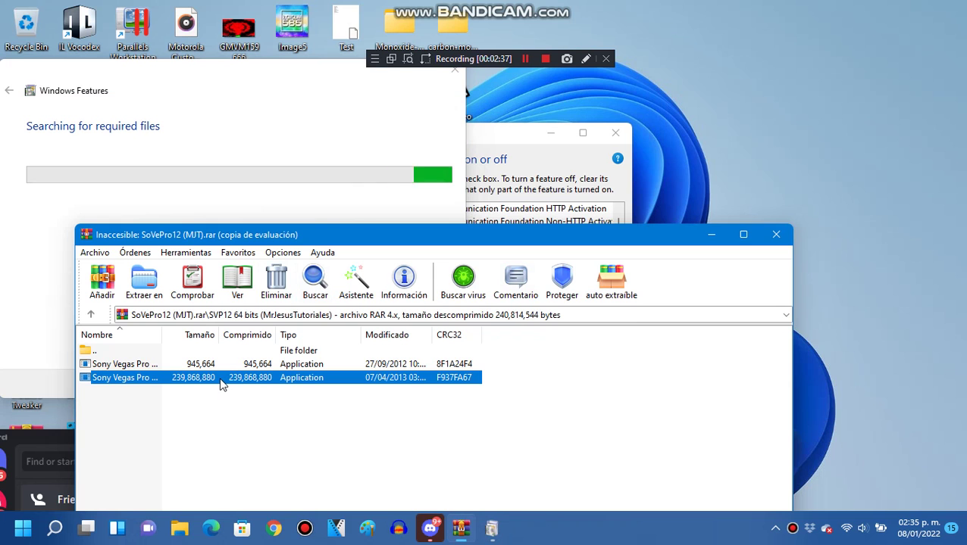
drag(222, 400, 769, 67)
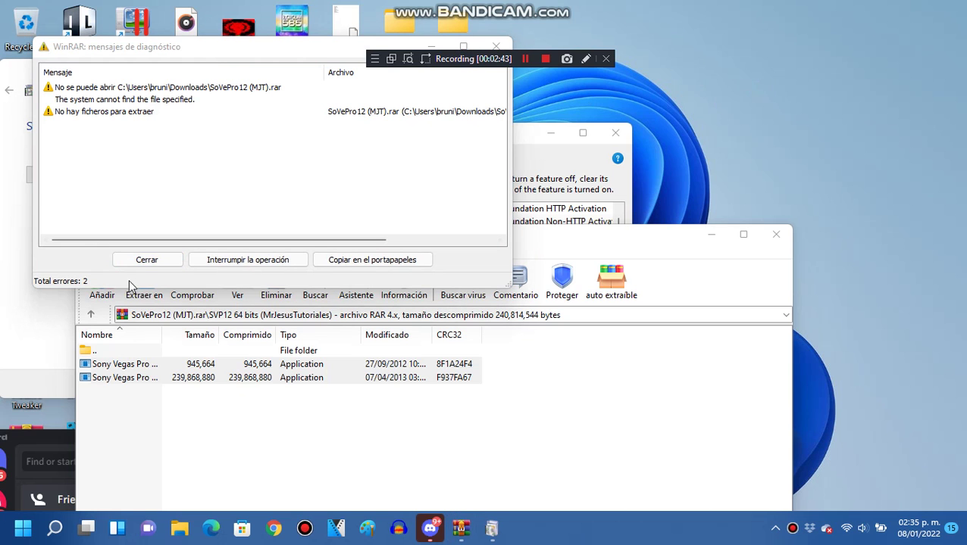
click(130, 262)
Let Windows Update download the required feature files, and close Windows Features once the changes are applied.
click(175, 168)
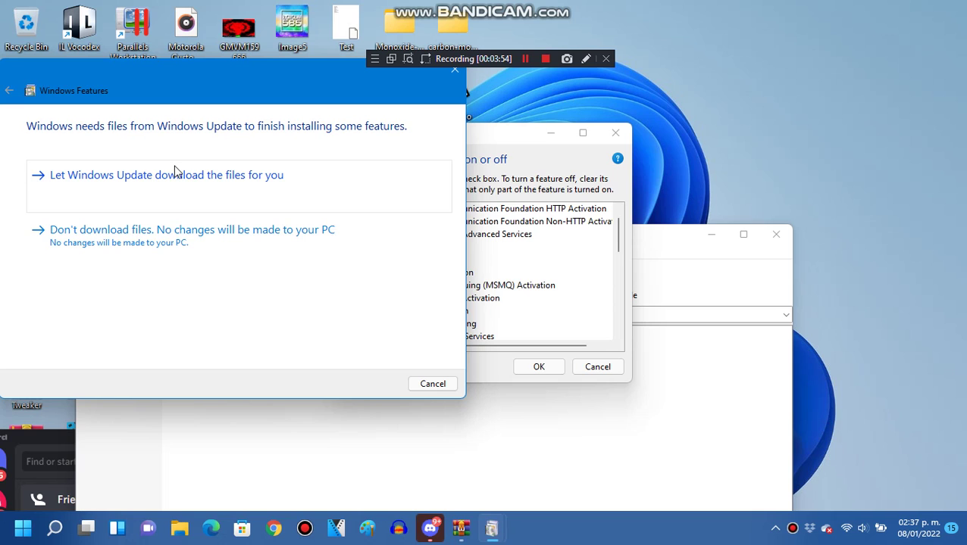
click(199, 177)
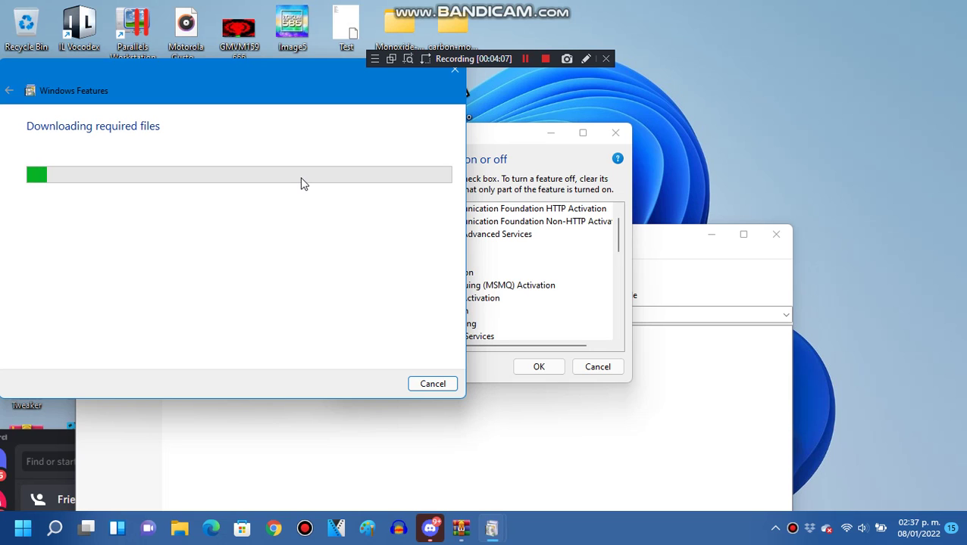
click(515, 58)
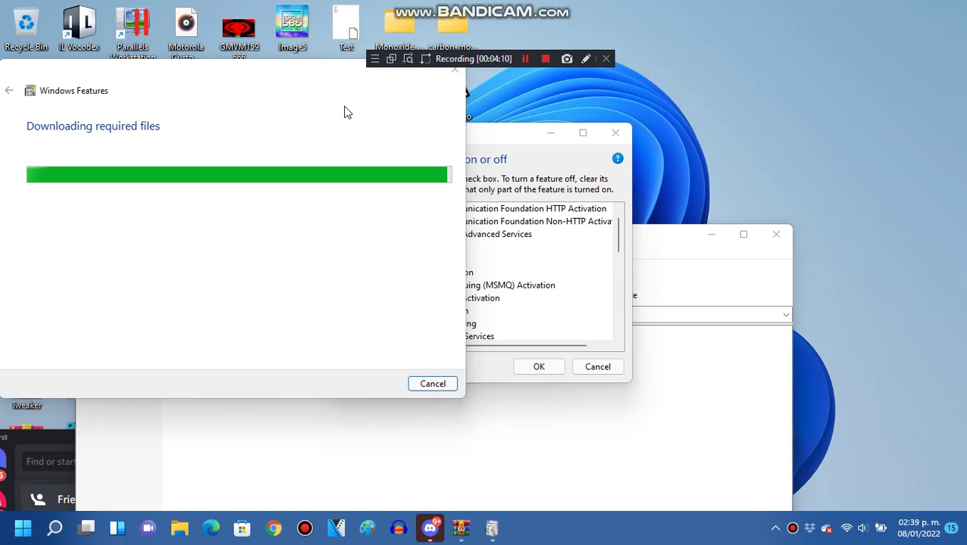
click(345, 112)
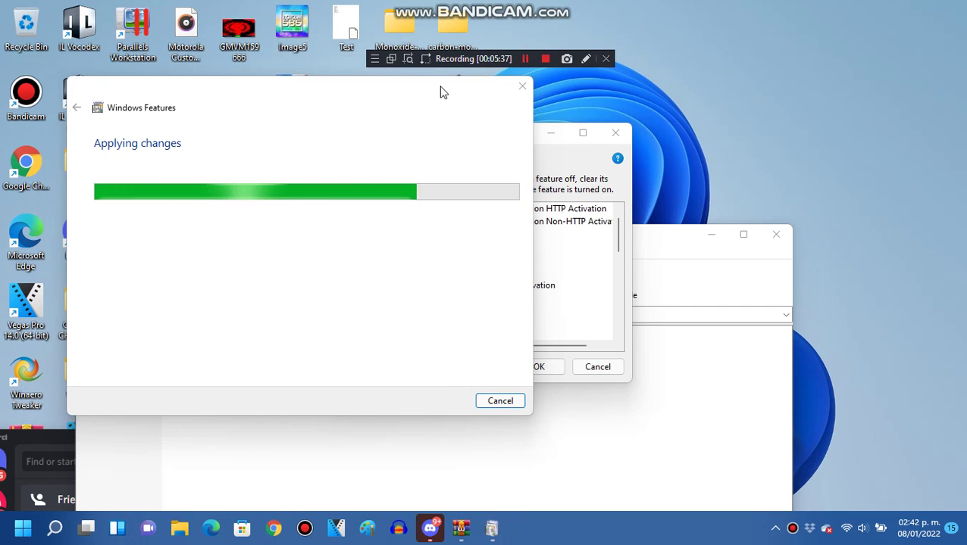
click(503, 402)
click(541, 370)
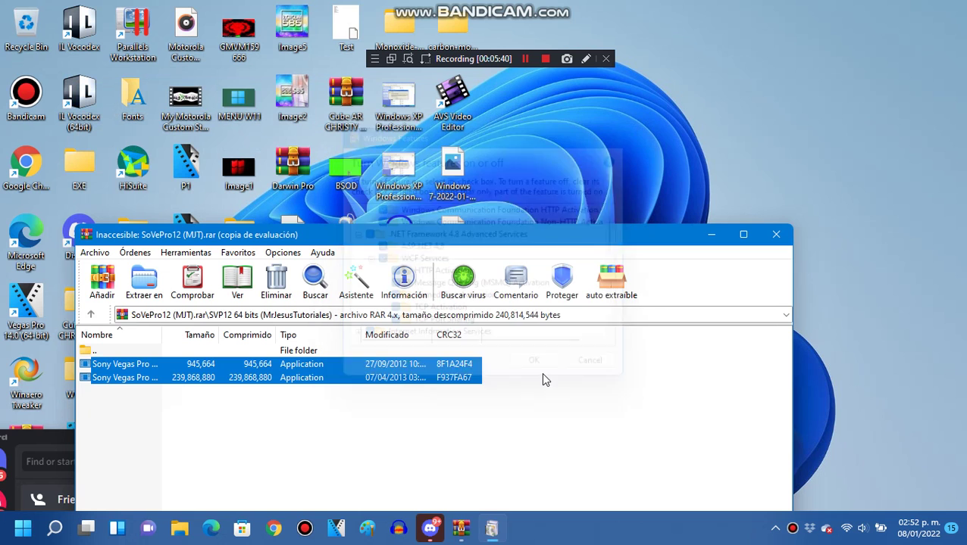
click(541, 372)
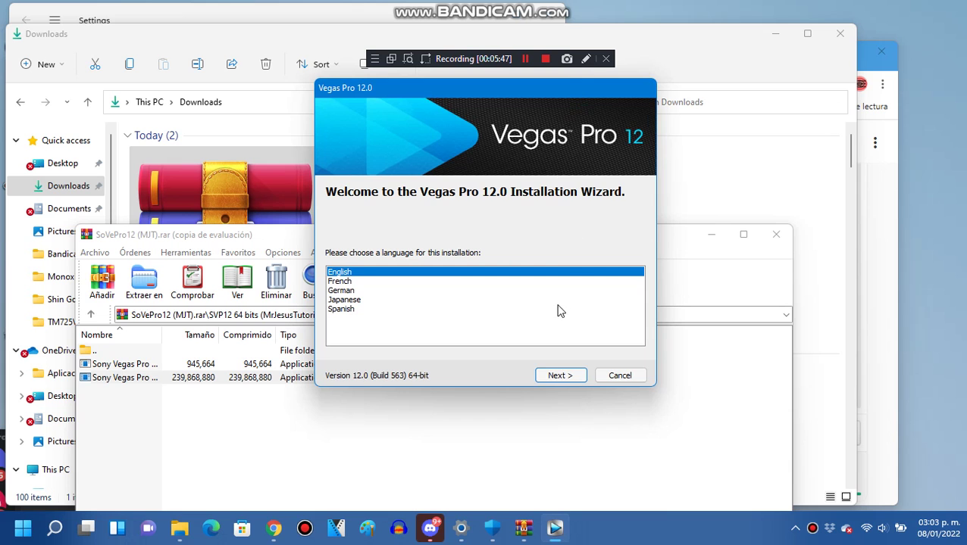
Install Vegas Pro 12.0 in English, agreeing to the End User License Agreement, and finish the installation wizard.
click(560, 375)
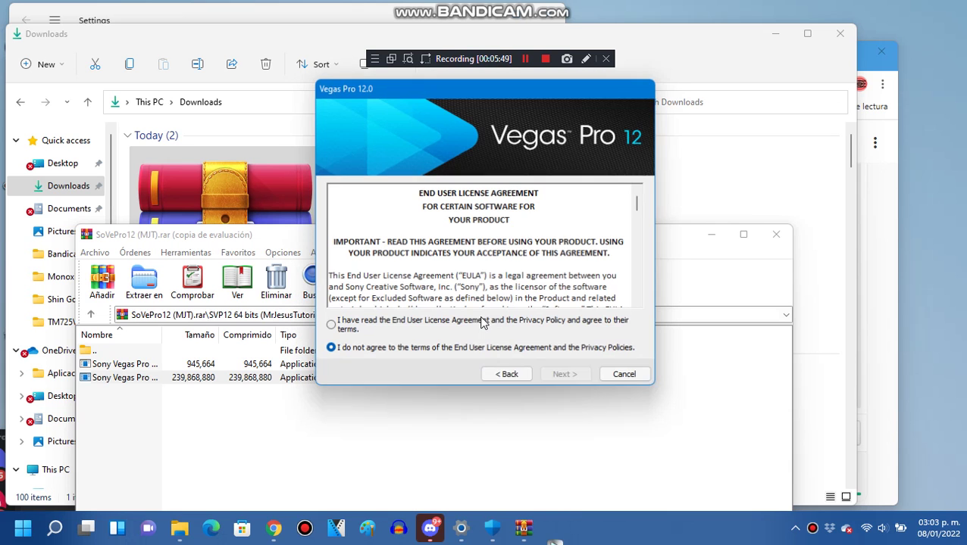
click(505, 333)
click(557, 379)
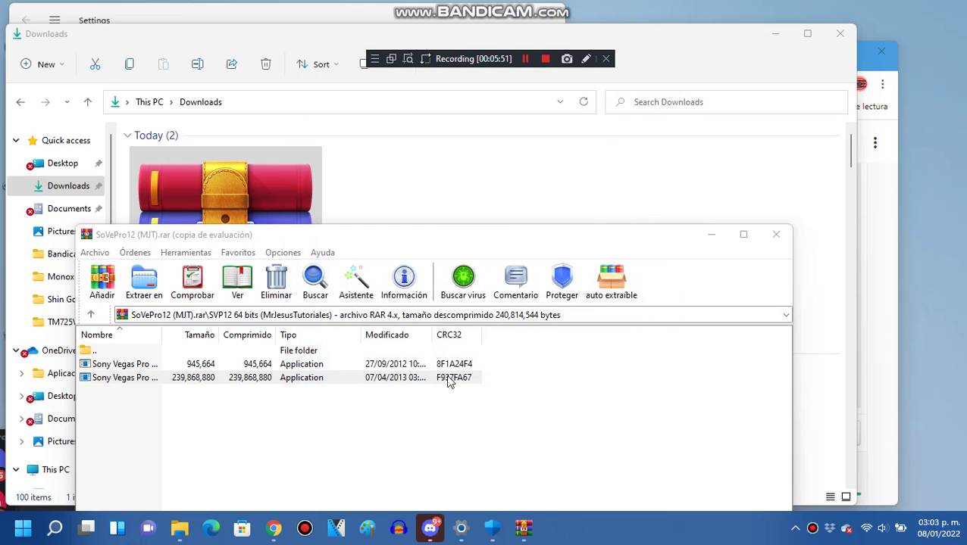
click(429, 344)
click(565, 376)
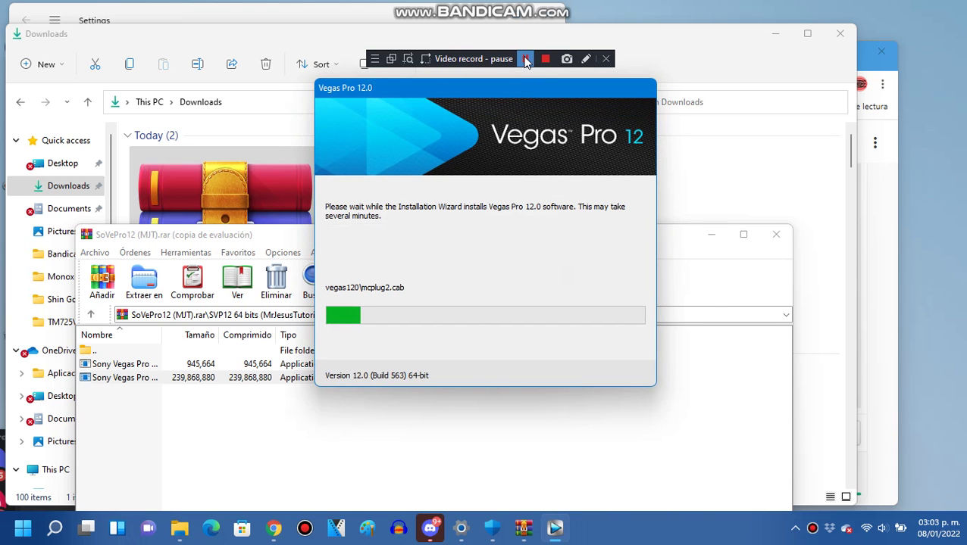
click(526, 59)
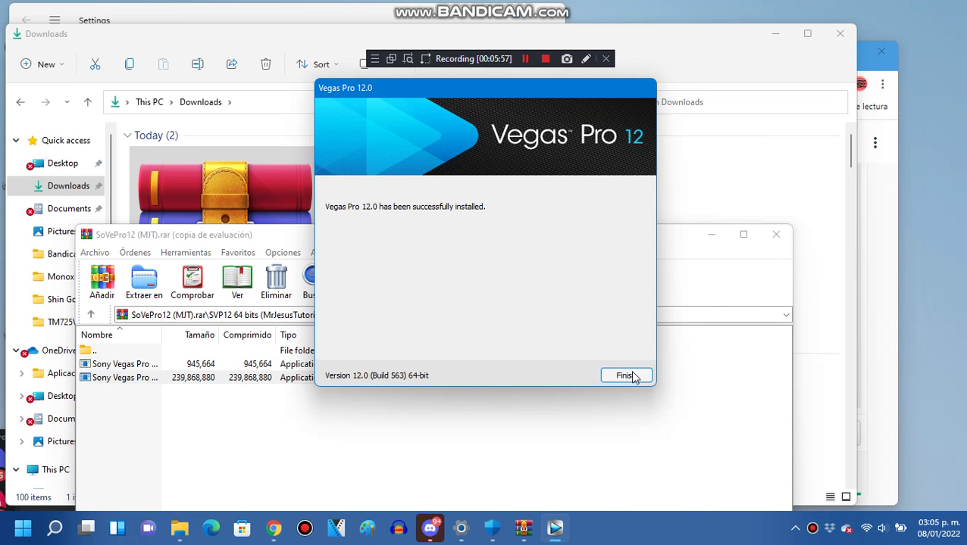
click(623, 374)
Run the smaller Sony Vegas Pro application from the archive and agree to search for the missing file in Audio_x64.
double_click(438, 364)
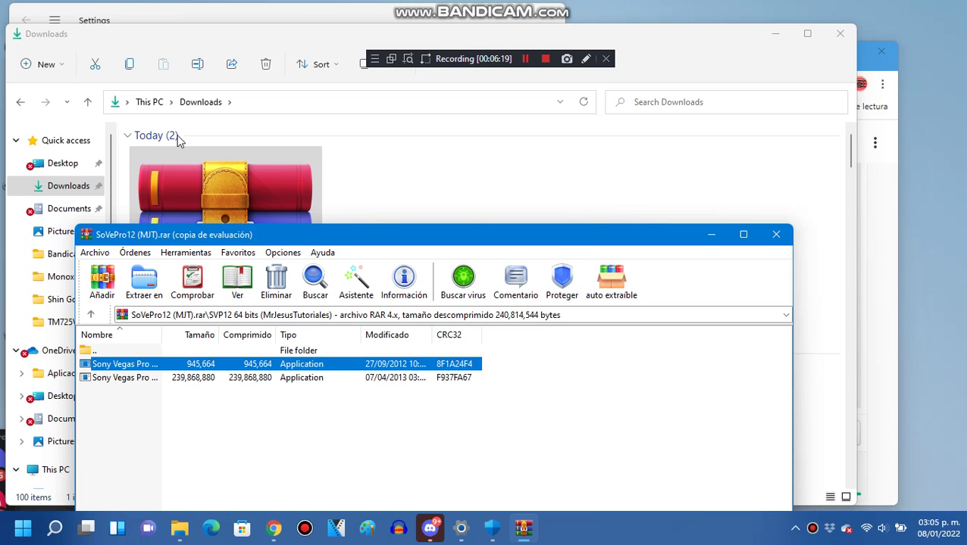
click(525, 58)
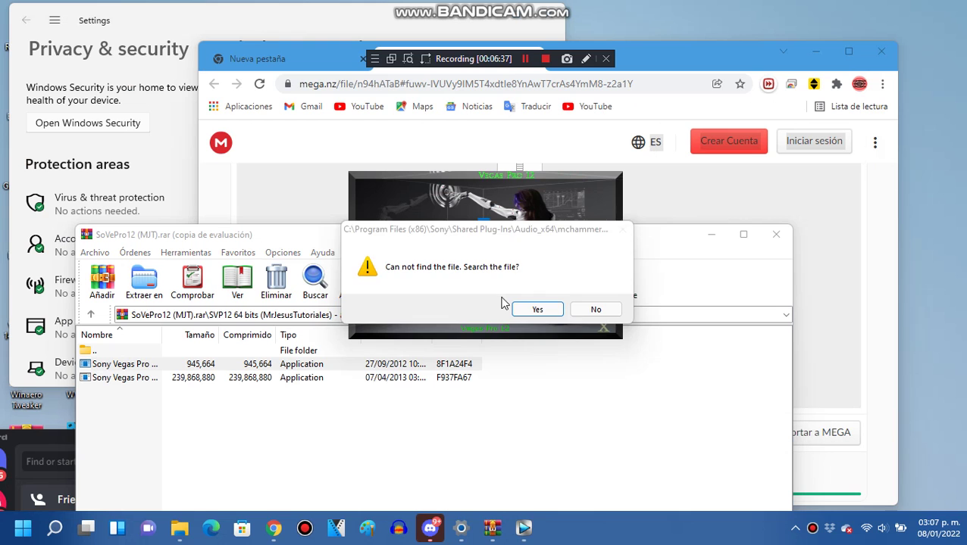
click(530, 318)
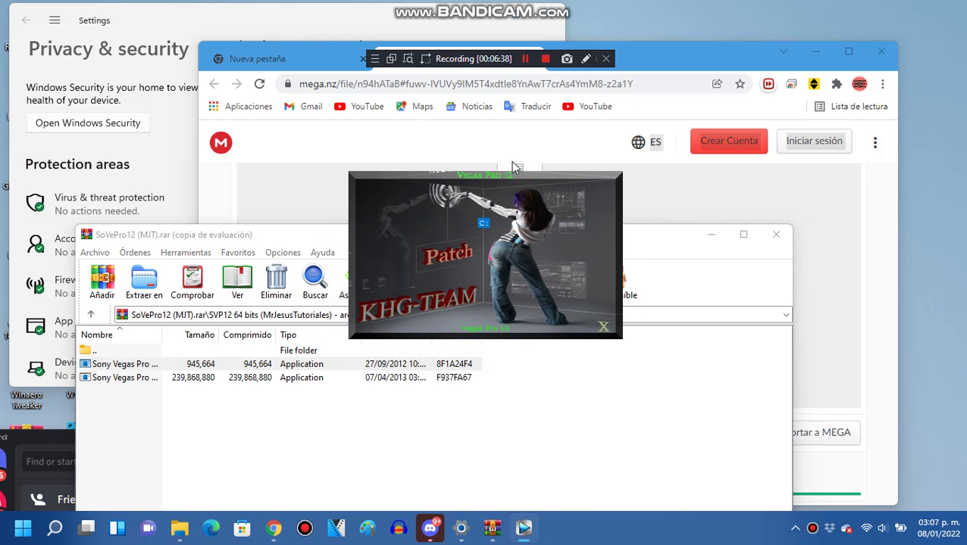
click(531, 60)
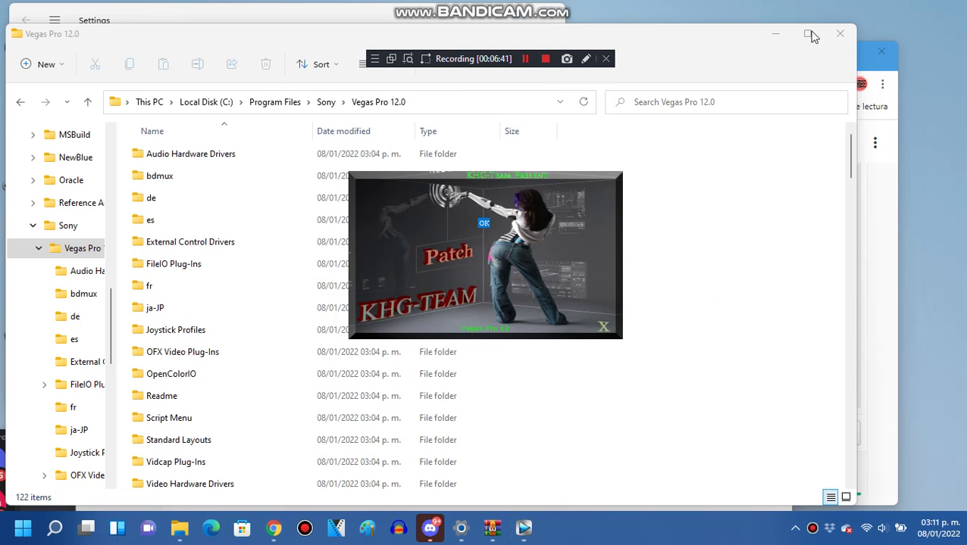
Clear the desktop of the Vegas Pro 12.0 folder, browser and Settings windows.
click(840, 30)
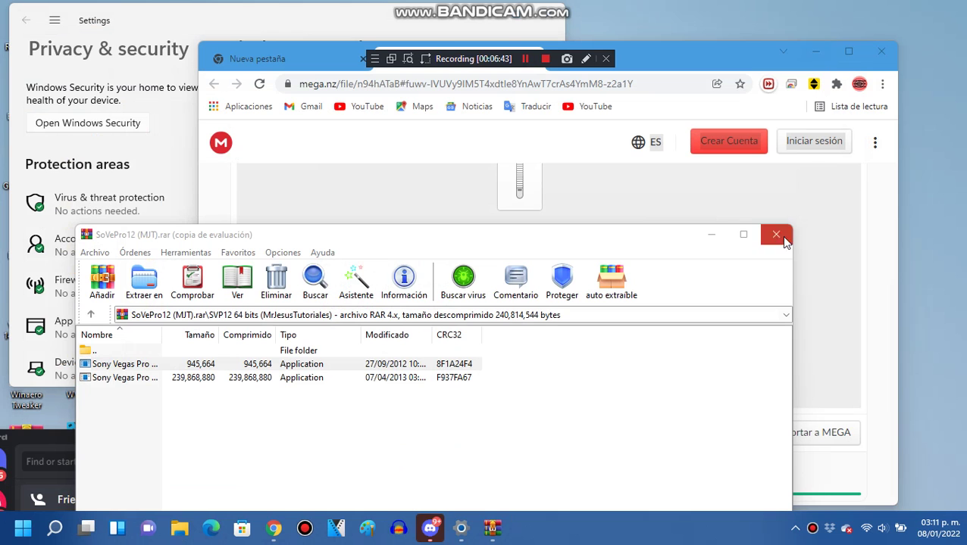
click(816, 51)
click(548, 18)
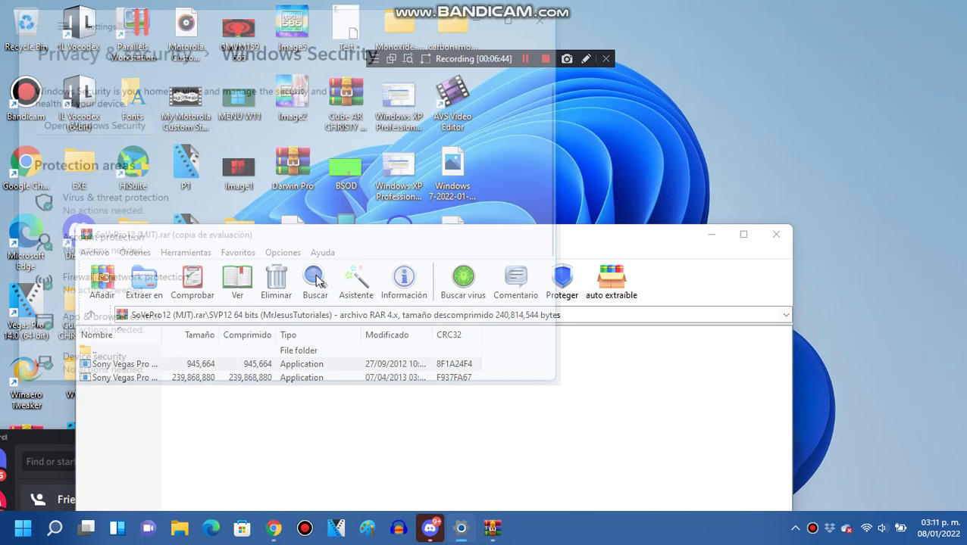
Launch Vegas Pro 12.0 (64-bit) from its desktop shortcut, and close the SoVePro12 (MJT).rar archive window.
drag(340, 241, 832, 353)
click(458, 381)
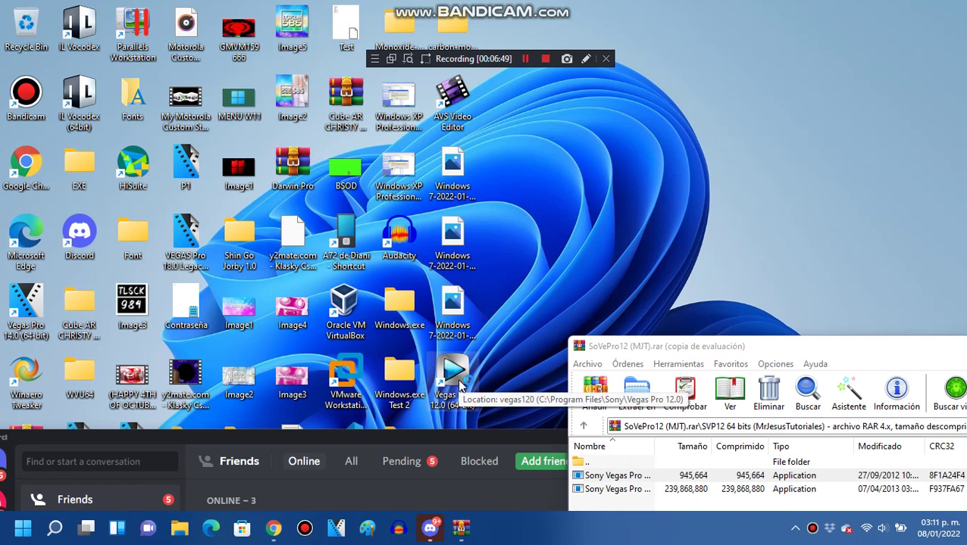
double_click(459, 383)
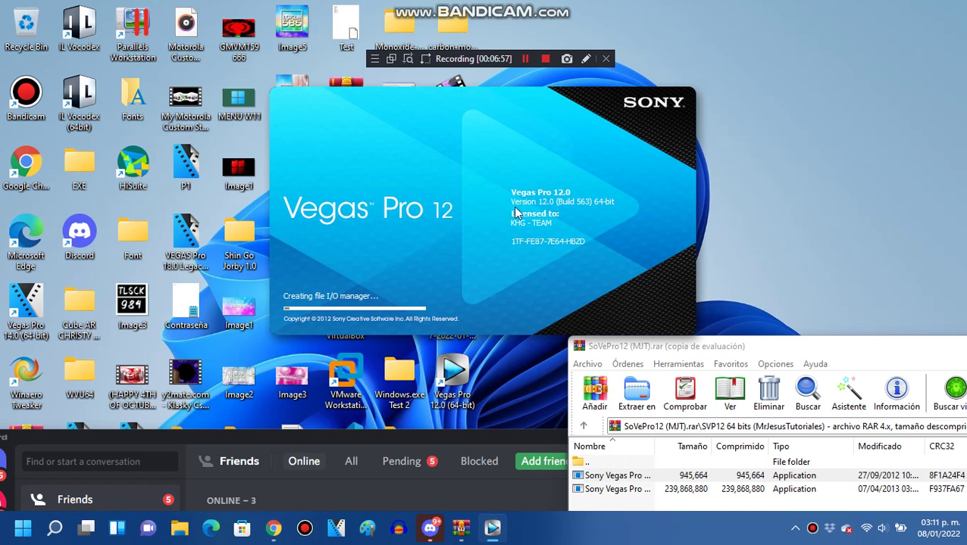
drag(812, 357, 457, 362)
click(913, 352)
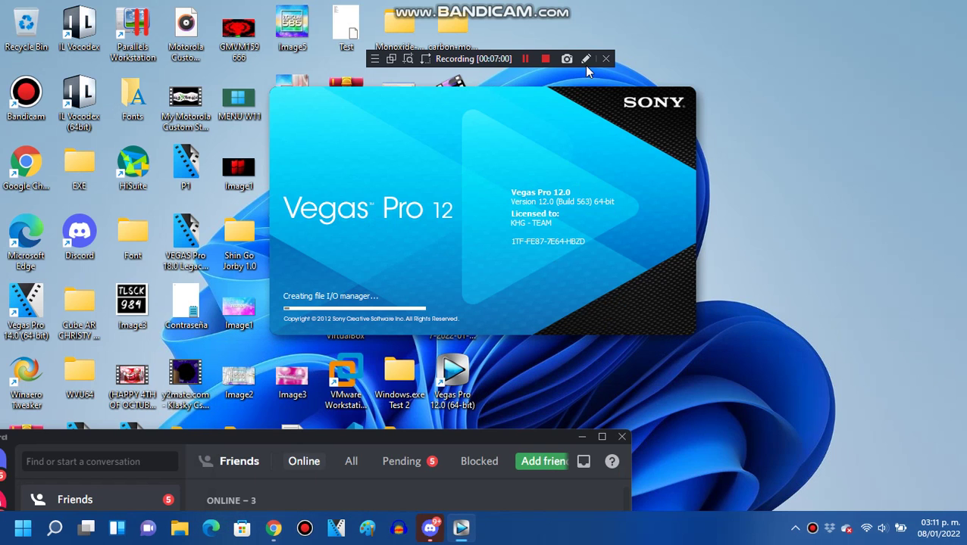
With Bandicam's drawing pencil at thickness 30, draw a large green check mark across the Vegas Pro 12 splash screen, and return to the pointer.
click(586, 60)
click(943, 140)
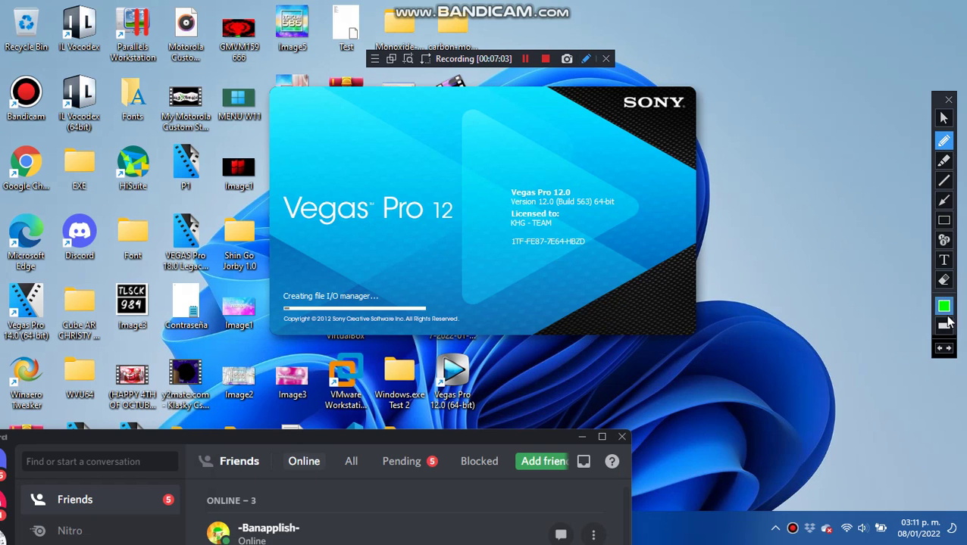
click(943, 326)
click(918, 307)
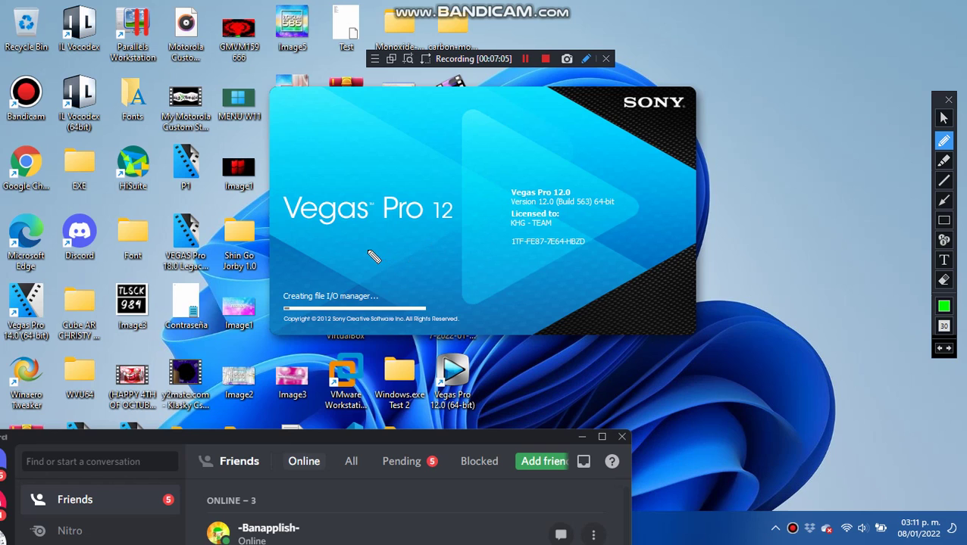
mouse_move(367, 246)
mouse_down()
mouse_move(528, 263)
mouse_move(621, 206)
mouse_up()
click(943, 118)
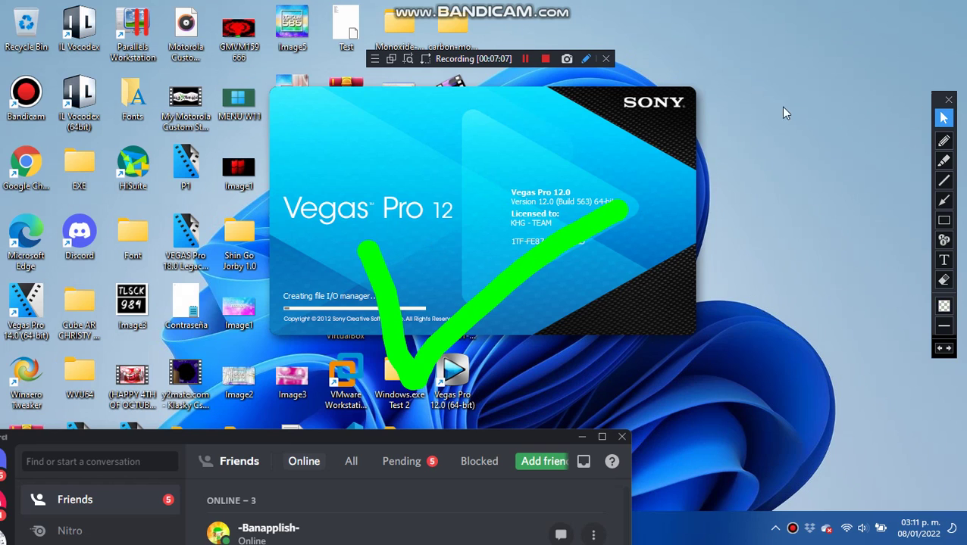